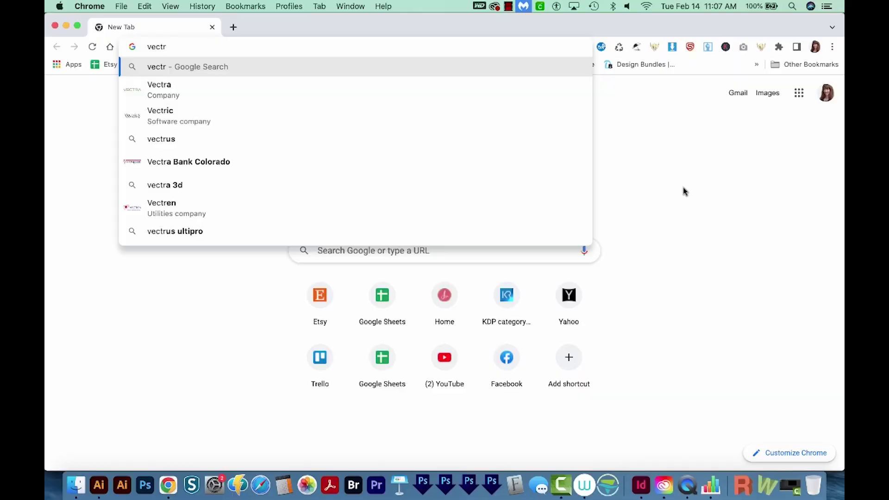
# Load vectr.com's online editor and open the file Floral Book 1.svg.
pyautogui.write('.com')
pyautogui.press('Return')
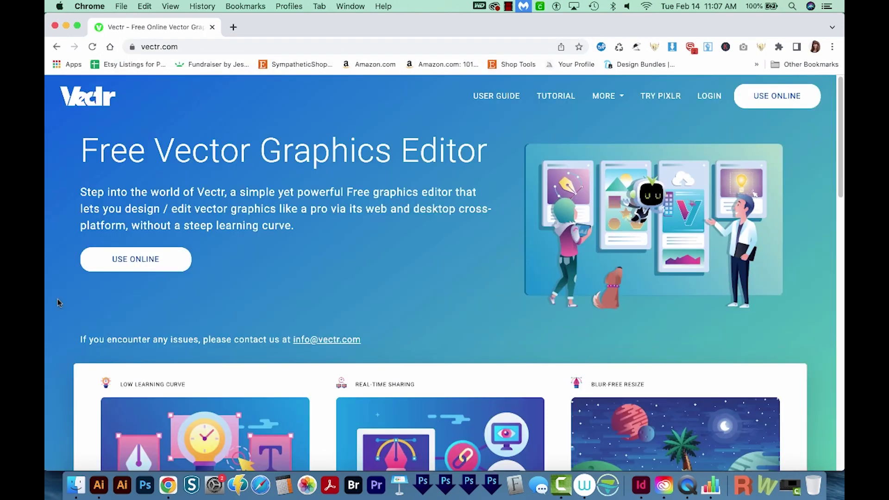
pyautogui.click(136, 260)
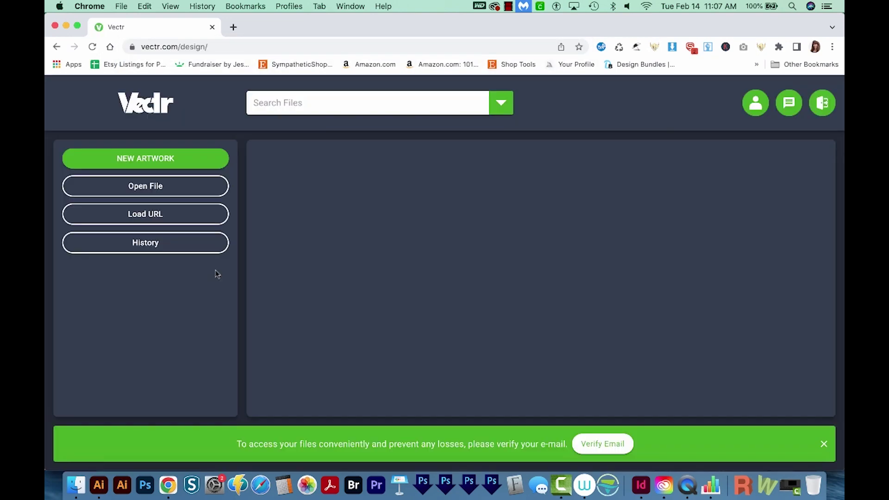
pyautogui.click(146, 190)
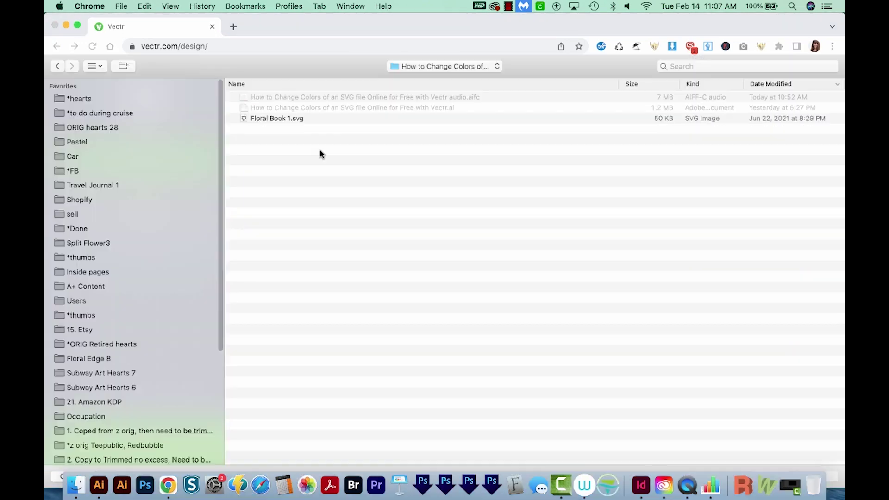
pyautogui.click(277, 119)
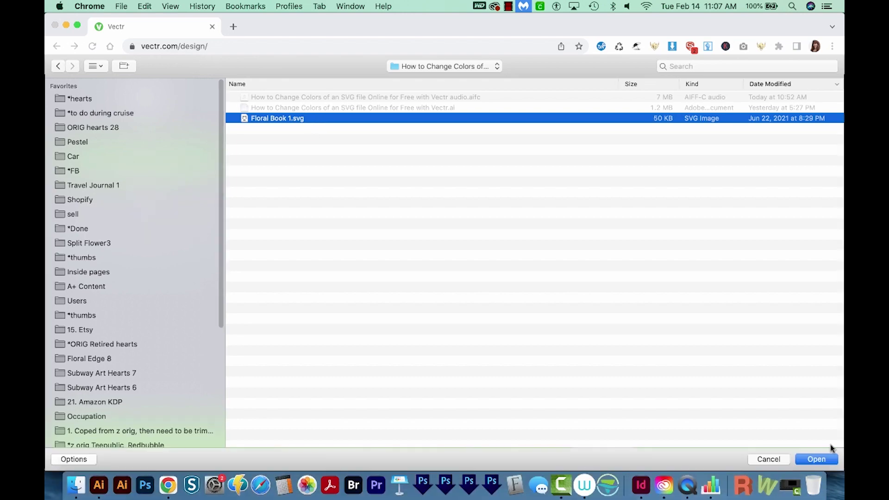
pyautogui.click(816, 459)
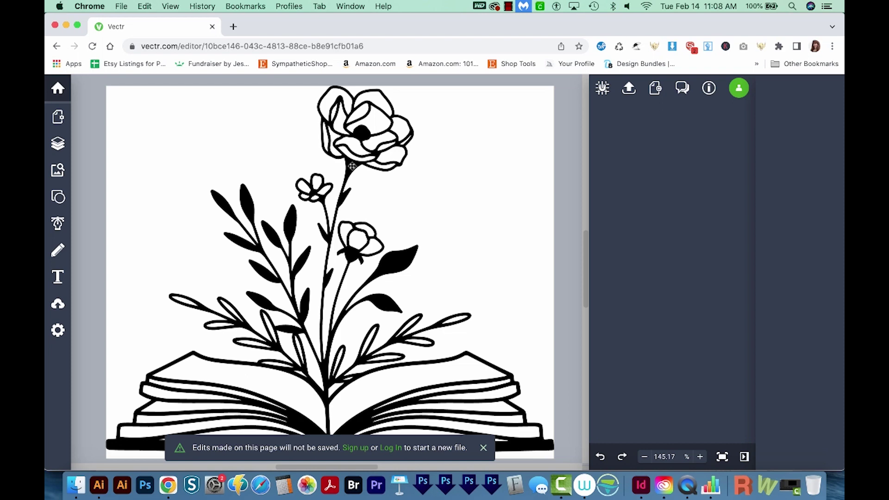
# Recolour the flower-and-book artwork's fill, trying dark red before settling on white #FFFFFF.
pyautogui.click(352, 167)
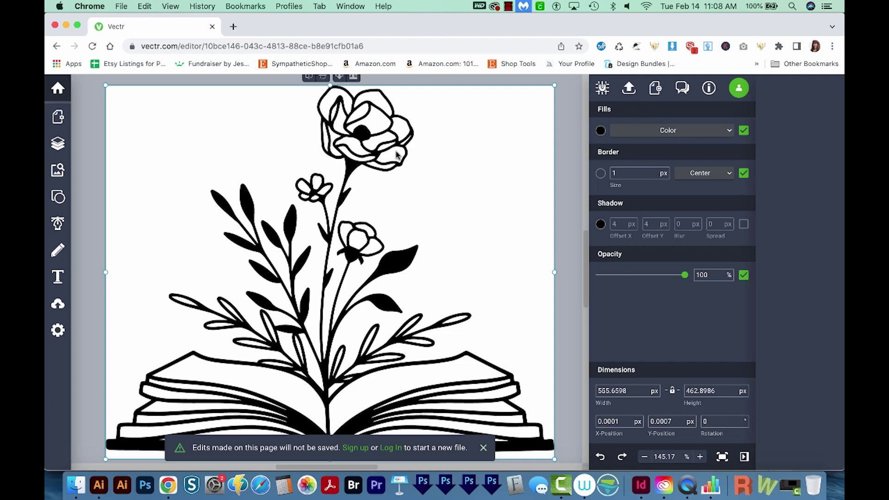
pyautogui.click(600, 131)
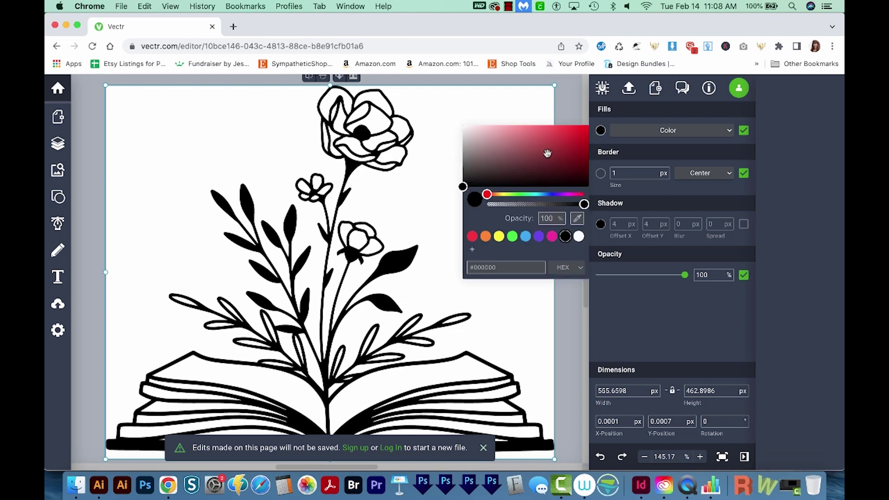
pyautogui.click(556, 146)
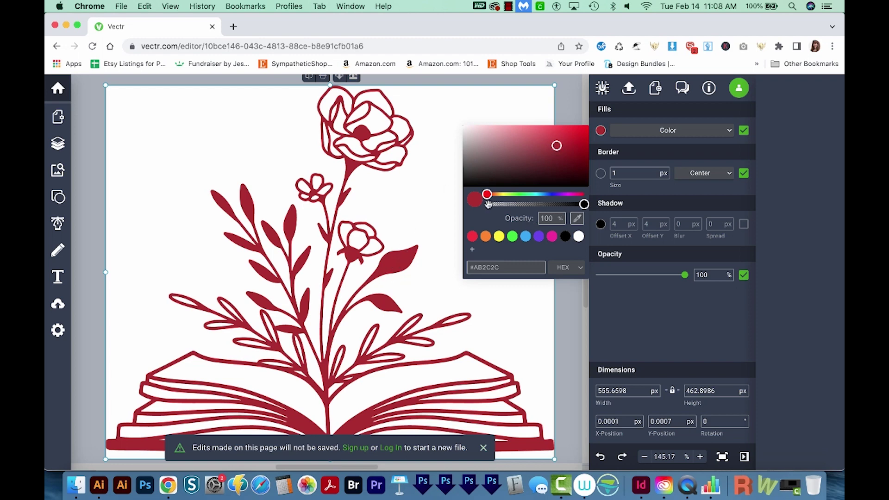
pyautogui.moveTo(487, 194); pyautogui.dragTo(568, 194)
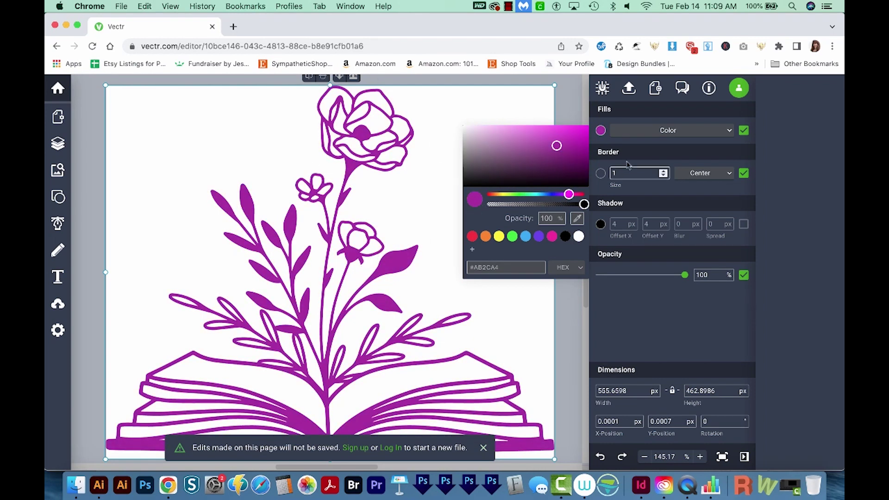
pyautogui.moveTo(556, 145); pyautogui.dragTo(462, 125)
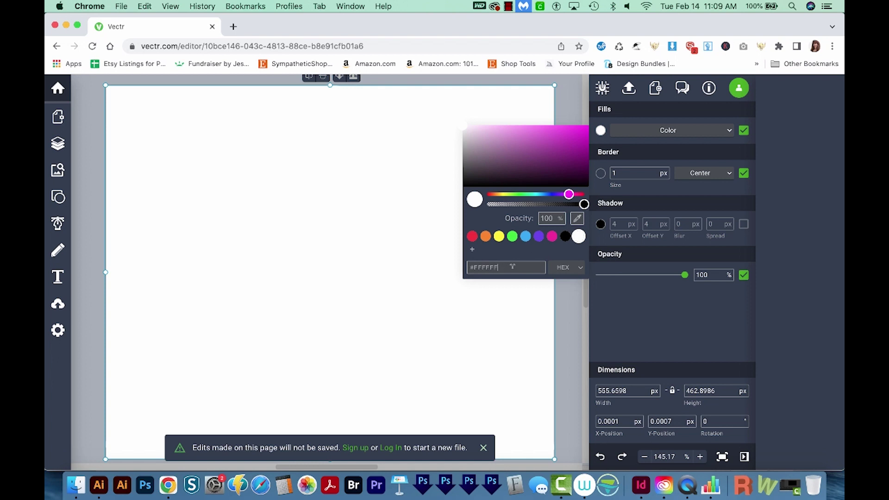
pyautogui.doubleClick(472, 268)
pyautogui.click(471, 267)
pyautogui.doubleClick(472, 267)
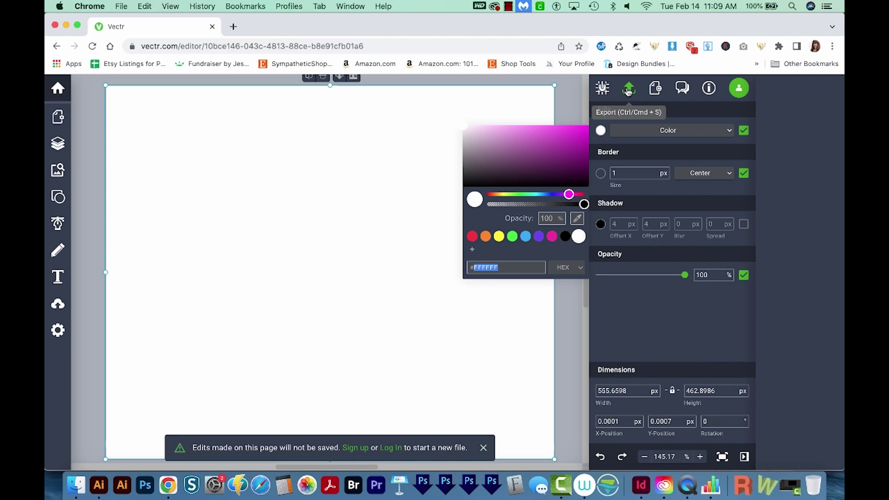
# Export the artwork as SVG in inches with height 8.5, downloading Page 1.svg.
pyautogui.click(629, 90)
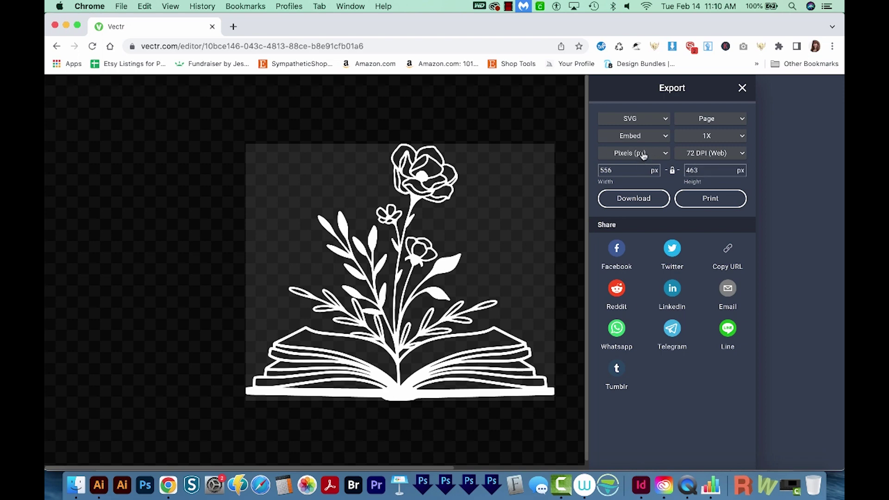
pyautogui.click(644, 154)
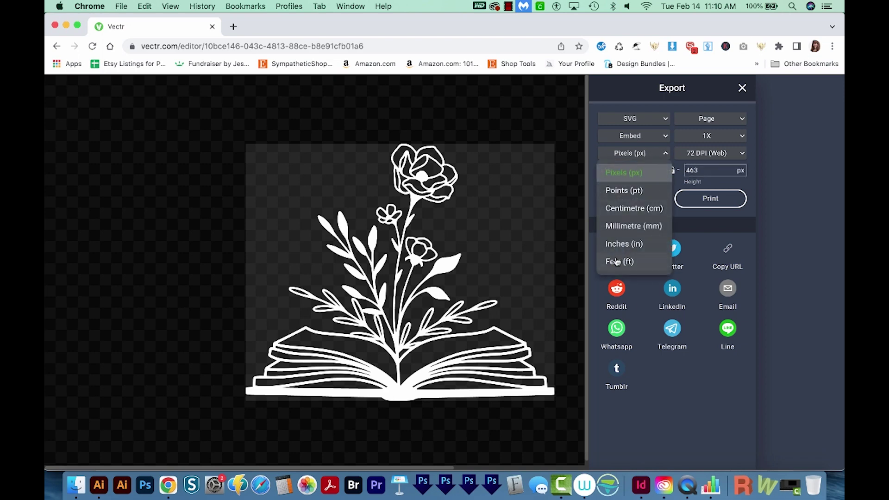
pyautogui.click(622, 244)
pyautogui.click(616, 170)
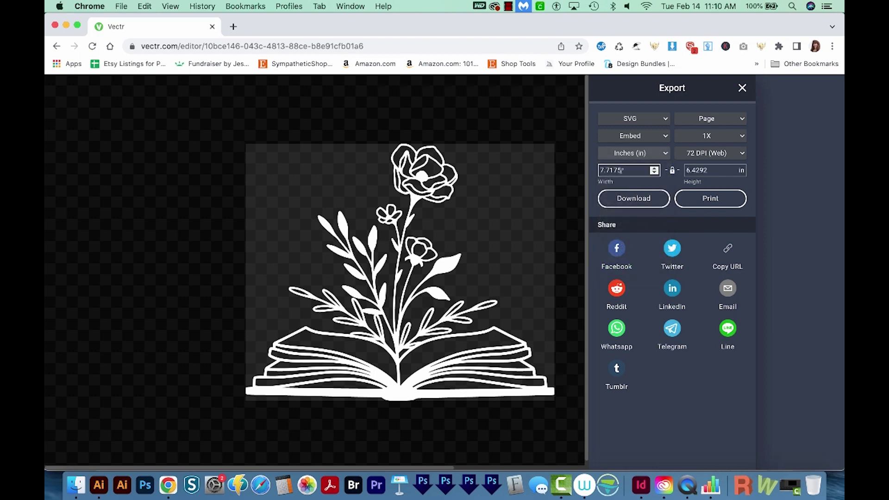
pyautogui.click(699, 169)
pyautogui.click(672, 174)
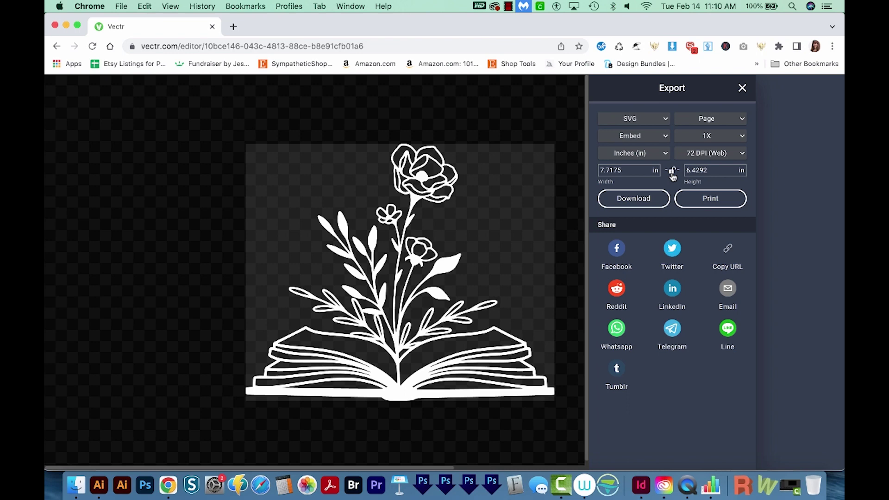
pyautogui.click(714, 171)
pyautogui.doubleClick(715, 171)
pyautogui.write('8')
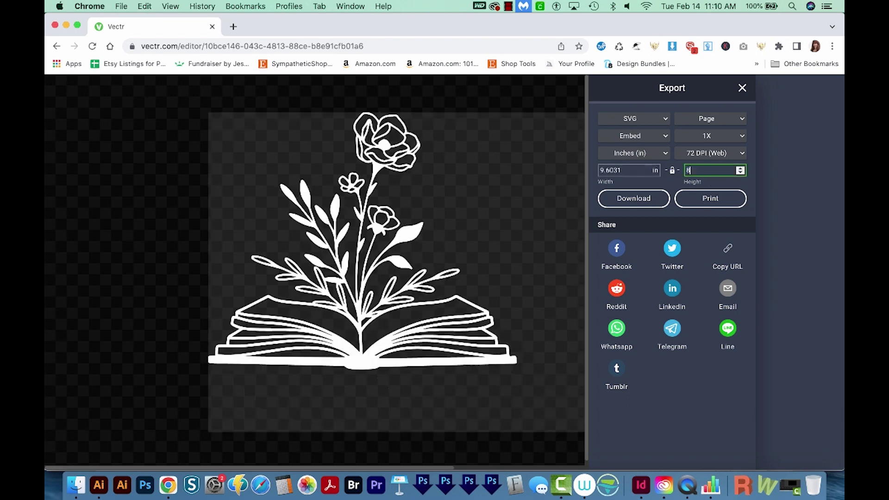
pyautogui.write('.5')
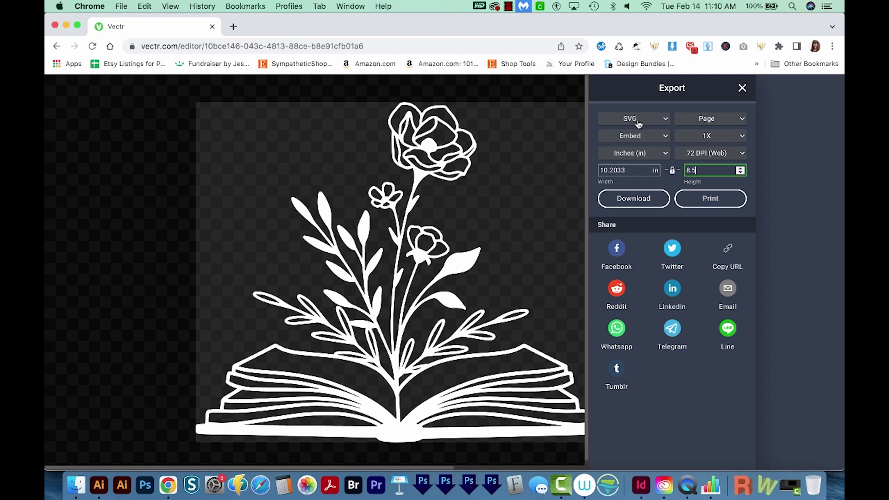
pyautogui.click(635, 204)
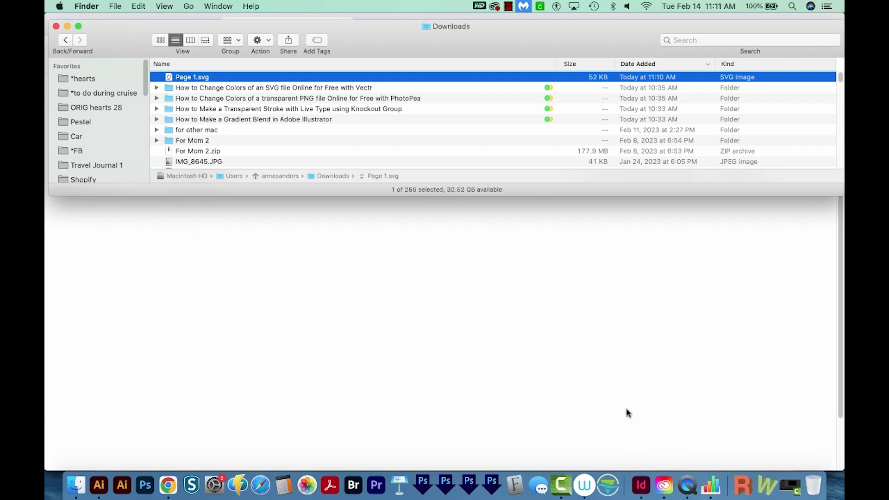
# Launch Cricut Design Space through Spotlight search.
pyautogui.press('super+space')
pyautogui.write('cr')
pyautogui.press('Return')
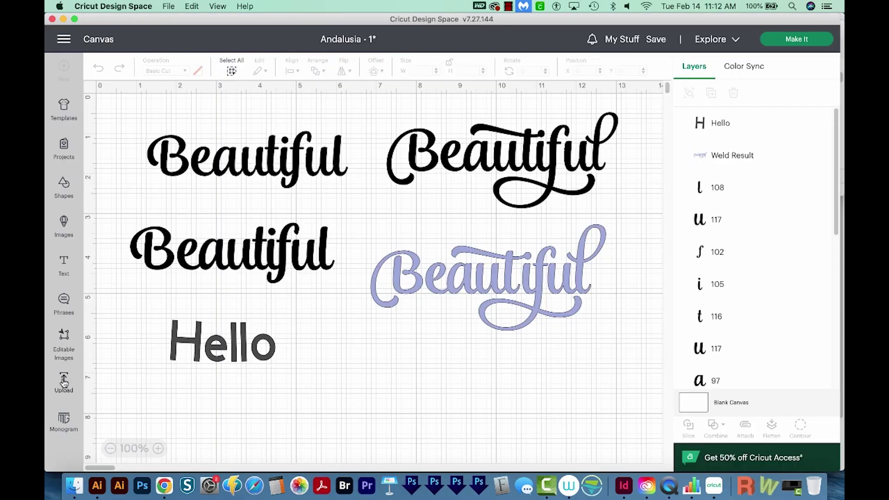
# Upload Page 1.svg from the computer as a Cut Image and place it on the canvas.
pyautogui.click(64, 382)
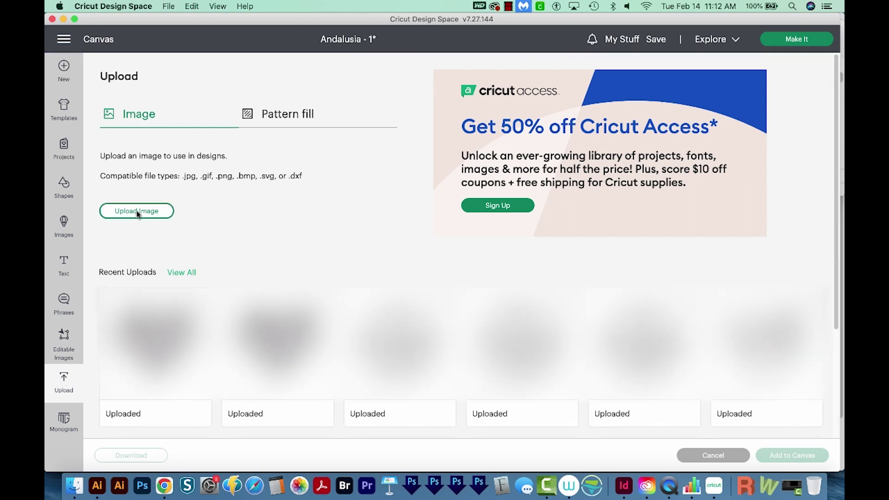
pyautogui.click(137, 212)
pyautogui.click(474, 249)
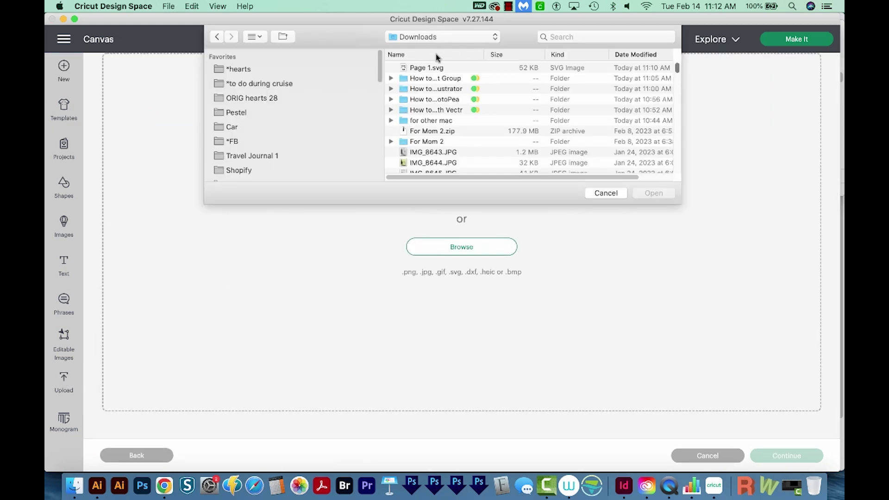
pyautogui.click(426, 70)
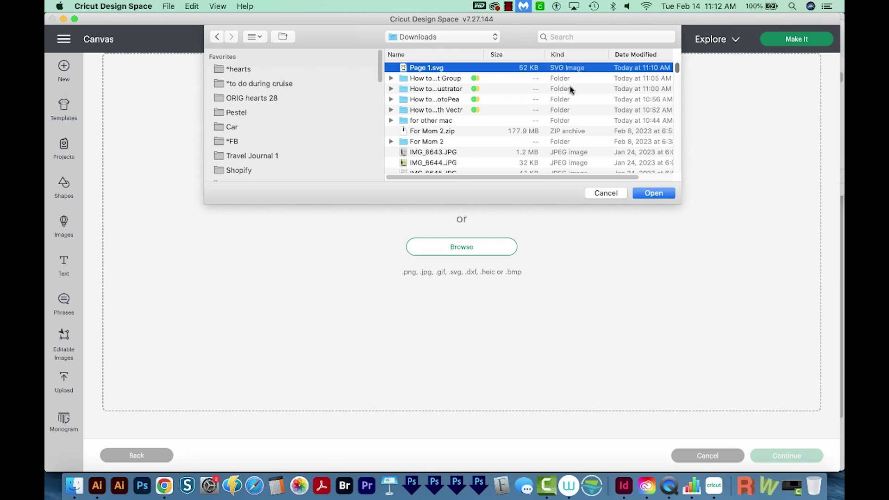
pyautogui.click(654, 193)
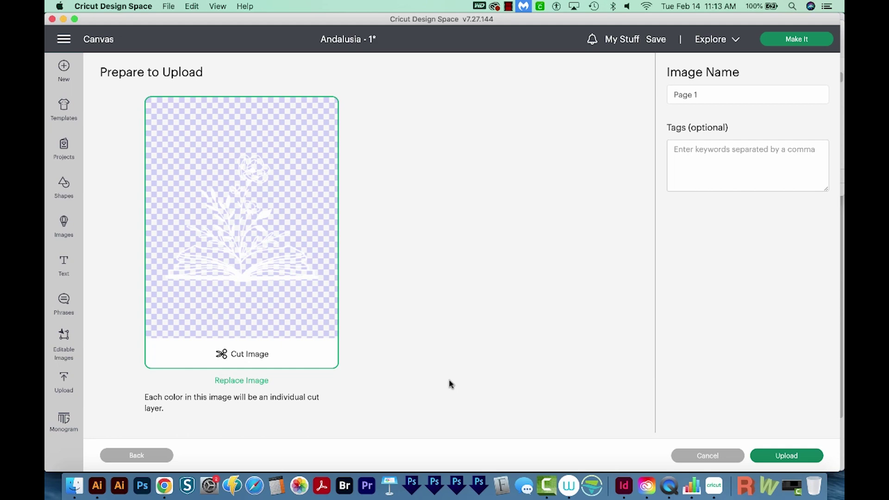
pyautogui.click(783, 455)
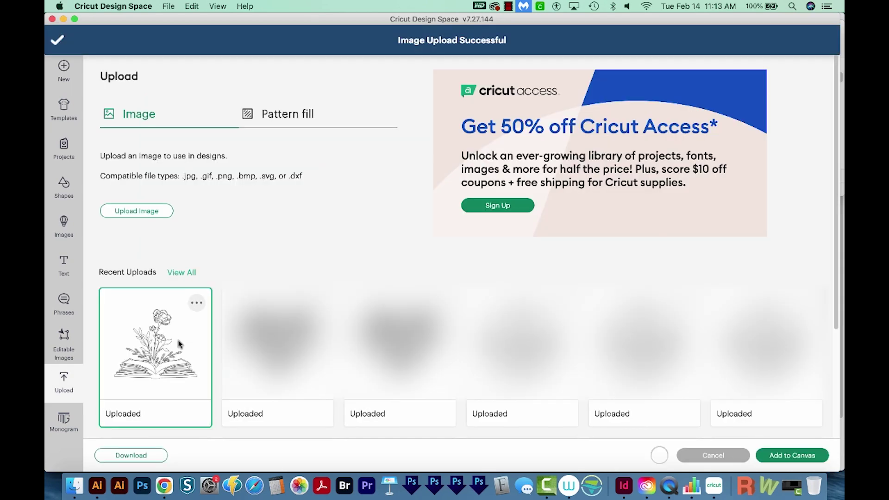
pyautogui.click(783, 455)
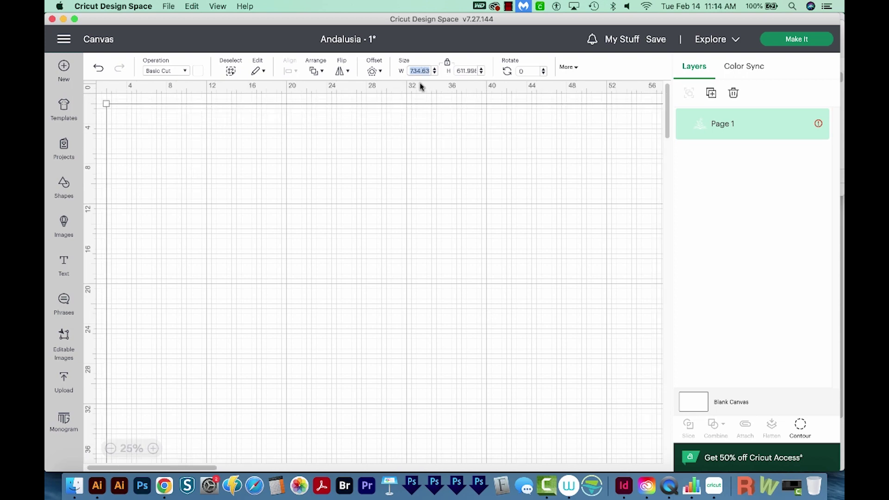
# Set the flower-book image's width to 12.
pyautogui.write('12')
pyautogui.press('Return')
pyautogui.click(403, 147)
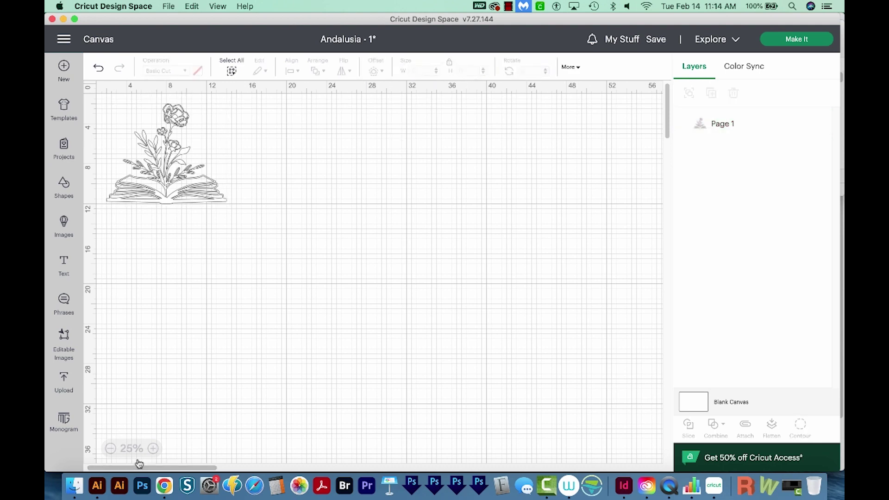
# Zoom the canvas to 100% and drag the image into position.
pyautogui.click(153, 449)
pyautogui.click(153, 448)
pyautogui.click(153, 449)
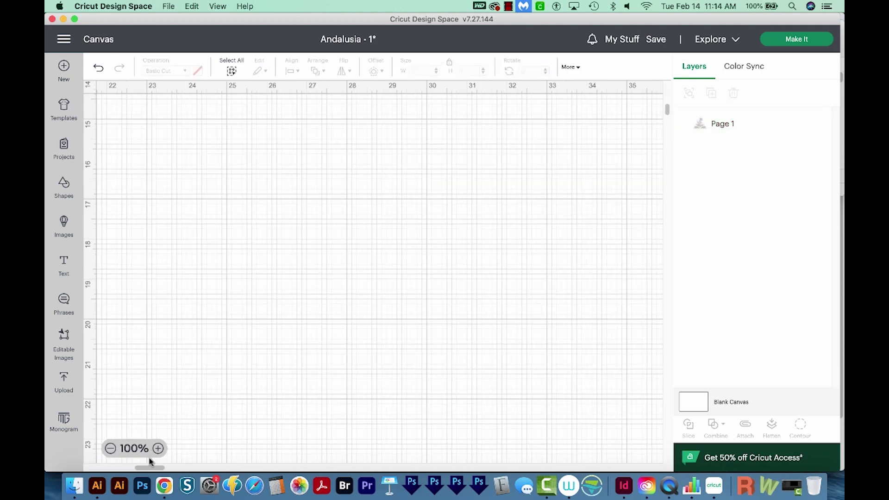
pyautogui.moveTo(147, 469); pyautogui.dragTo(97, 469)
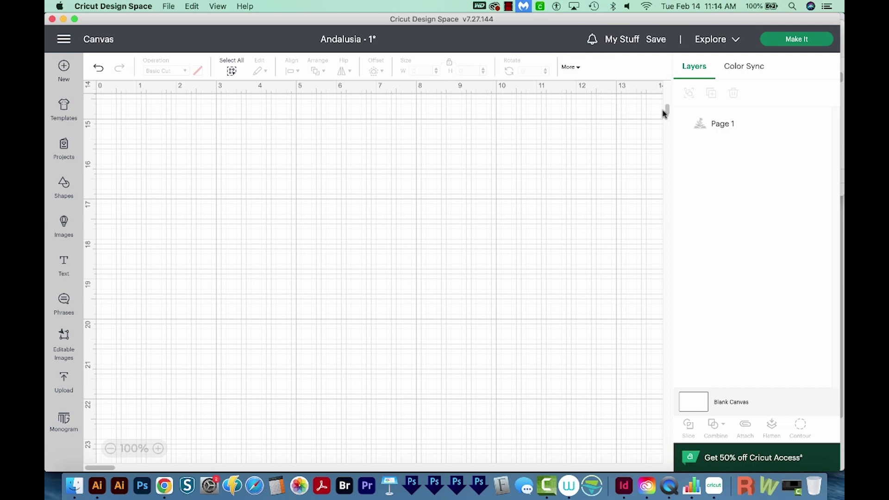
pyautogui.moveTo(667, 91); pyautogui.dragTo(667, 83)
pyautogui.moveTo(387, 169); pyautogui.dragTo(401, 149)
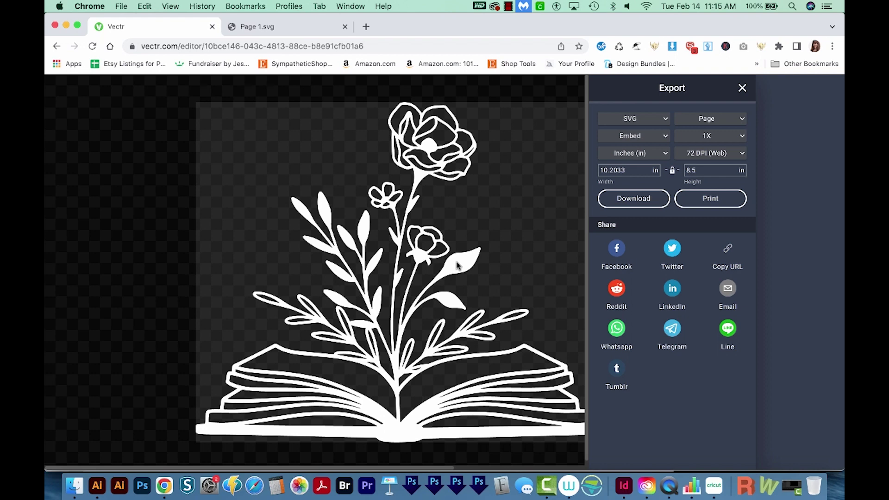
# Switch the export format to PNG and download Page 1.png, then return to the browser.
pyautogui.click(652, 119)
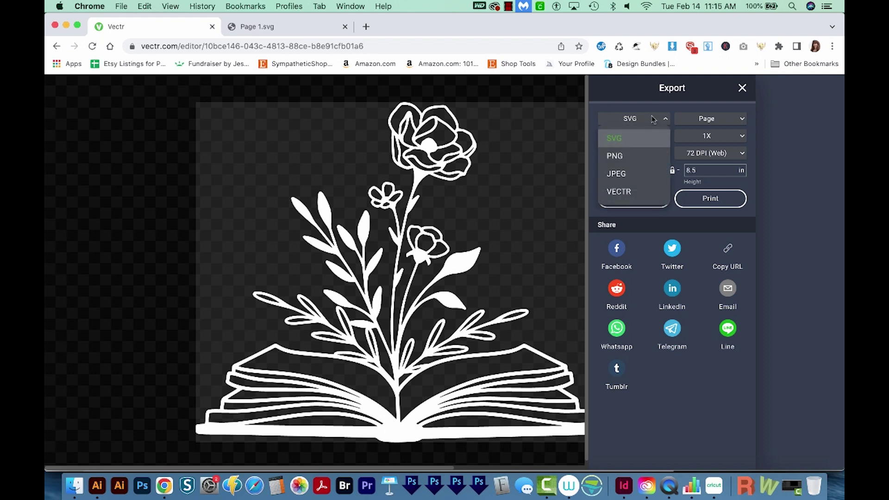
pyautogui.click(631, 158)
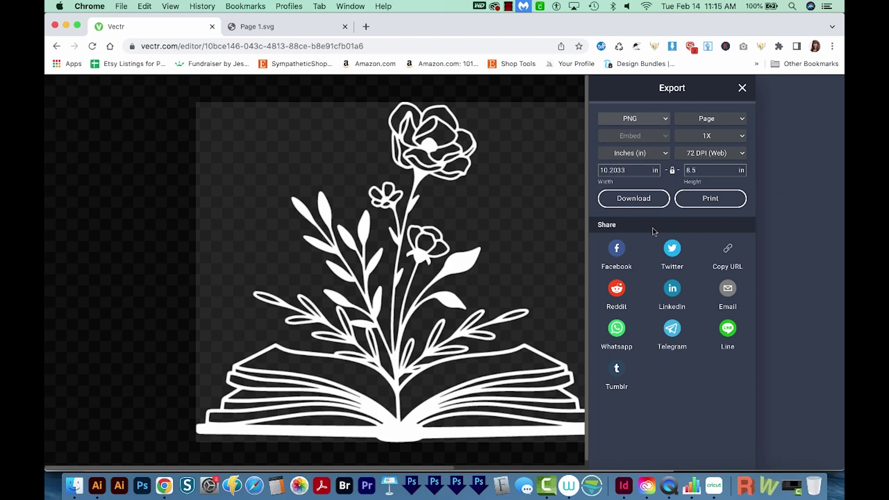
pyautogui.click(633, 198)
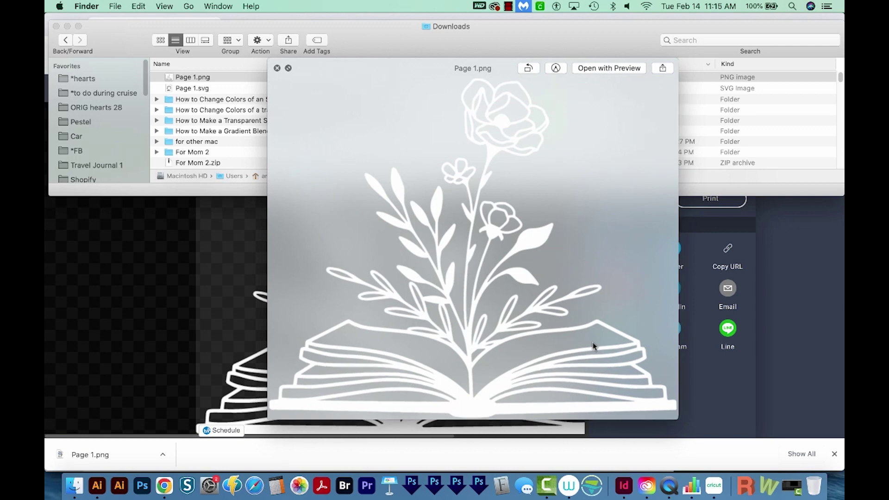
pyautogui.press('super+Tab')
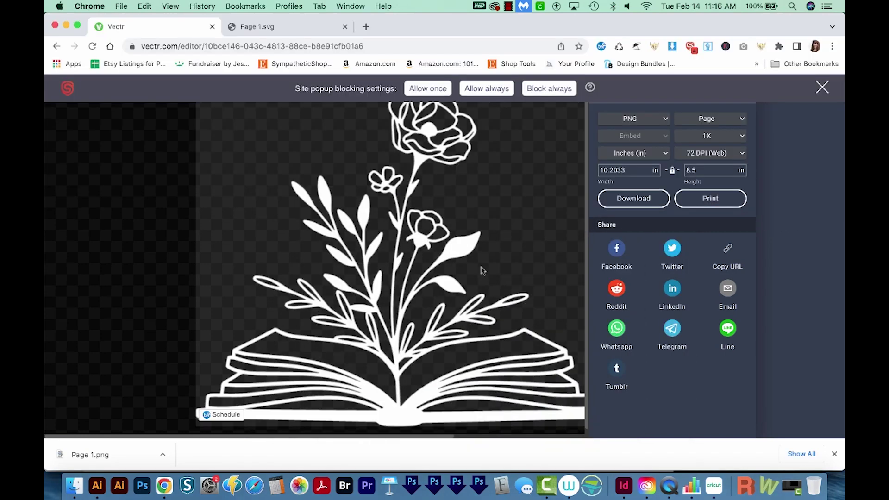